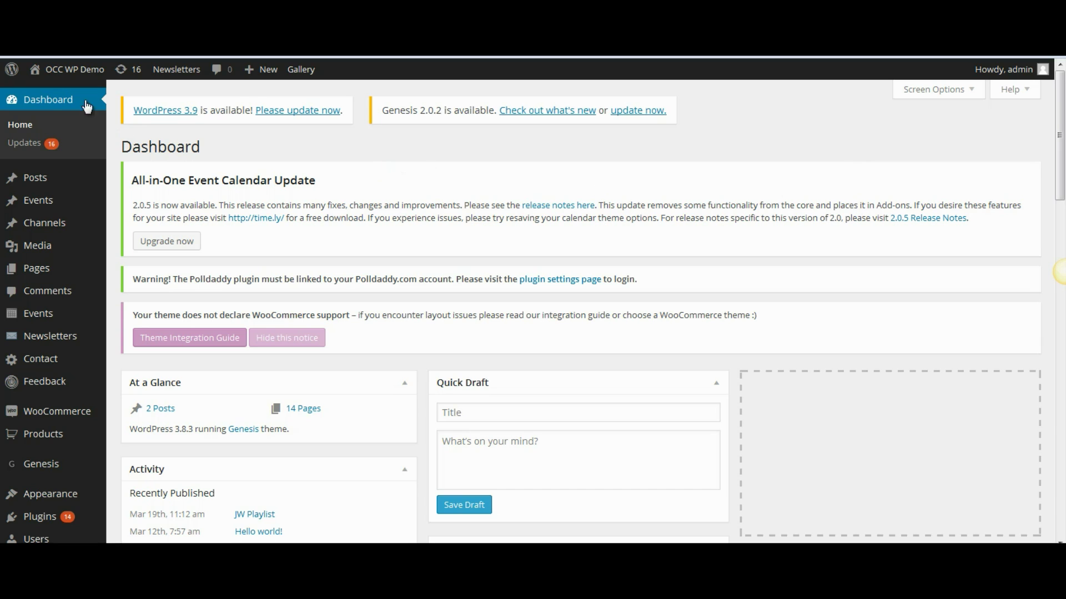
# Open the Connections plugin's entry management list and look up the ID of each staff entry
pyautogui.moveTo(1060, 139); pyautogui.dragTo(1060, 264)
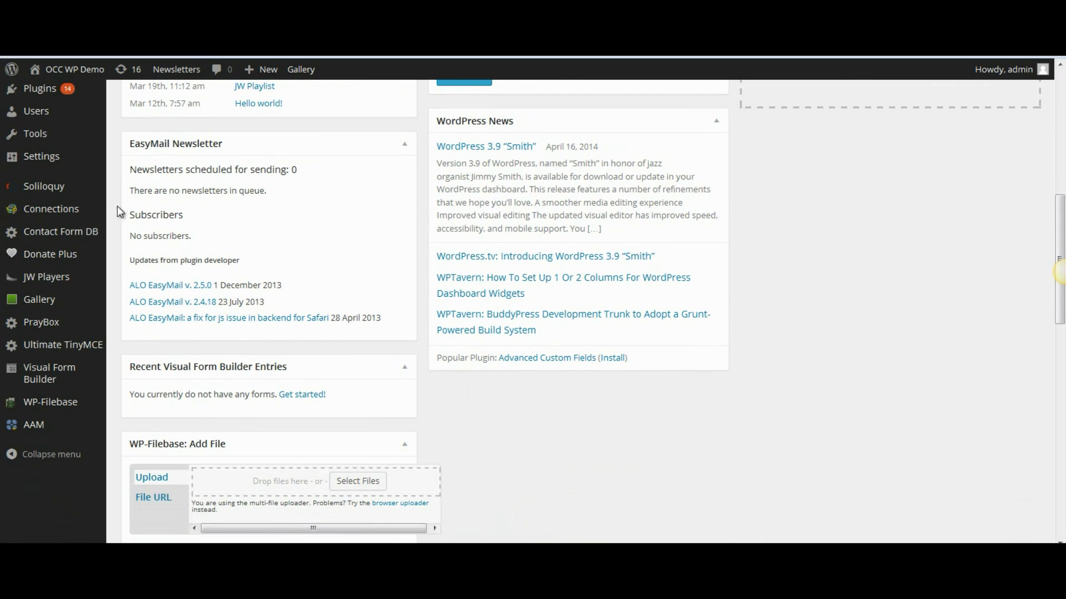
pyautogui.moveTo(16, 211)
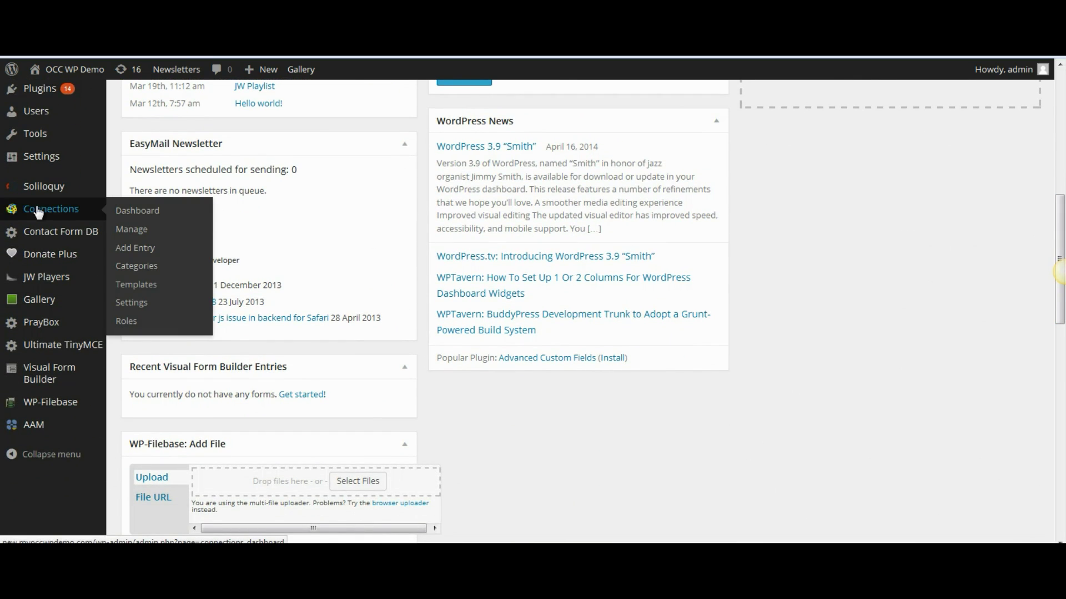
pyautogui.click(129, 231)
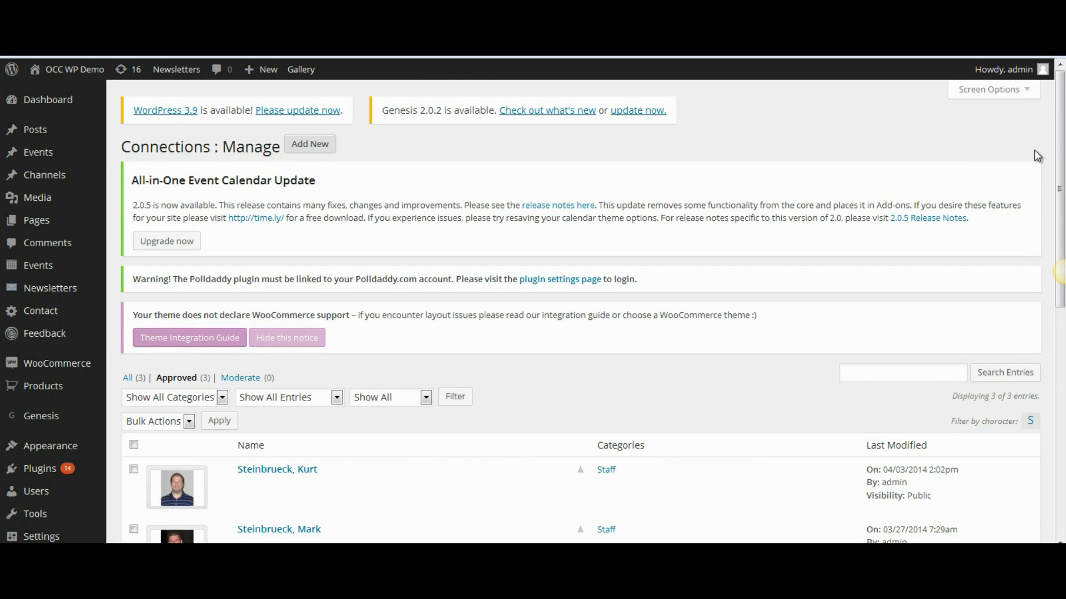
pyautogui.moveTo(1060, 167); pyautogui.dragTo(1061, 280)
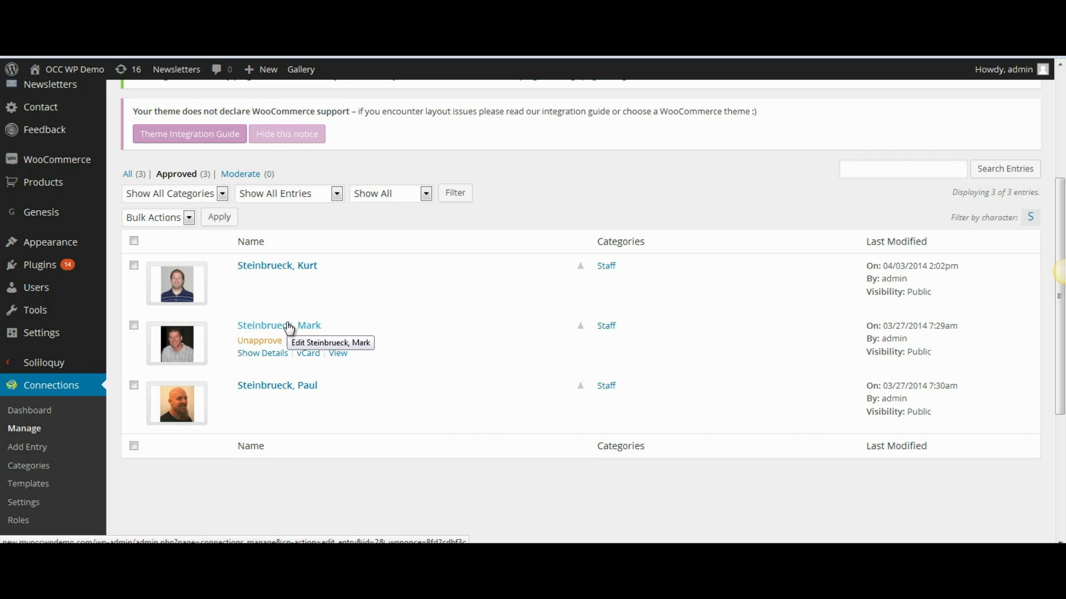
# Open the Directory page for editing from the list of all pages and bring its content into view
pyautogui.scroll(4, 256, 389)
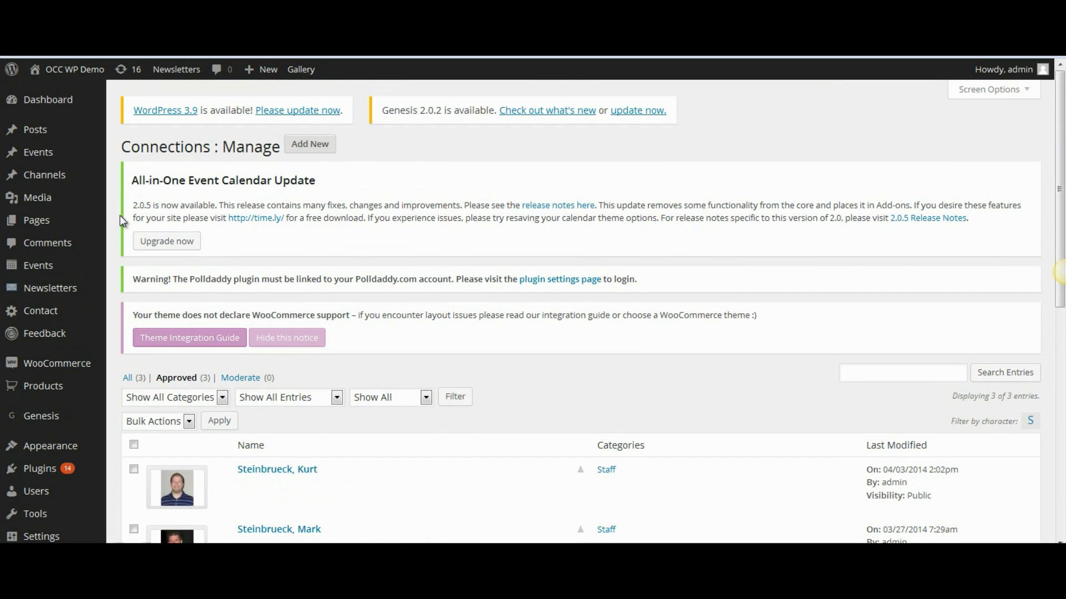
pyautogui.moveTo(38, 224)
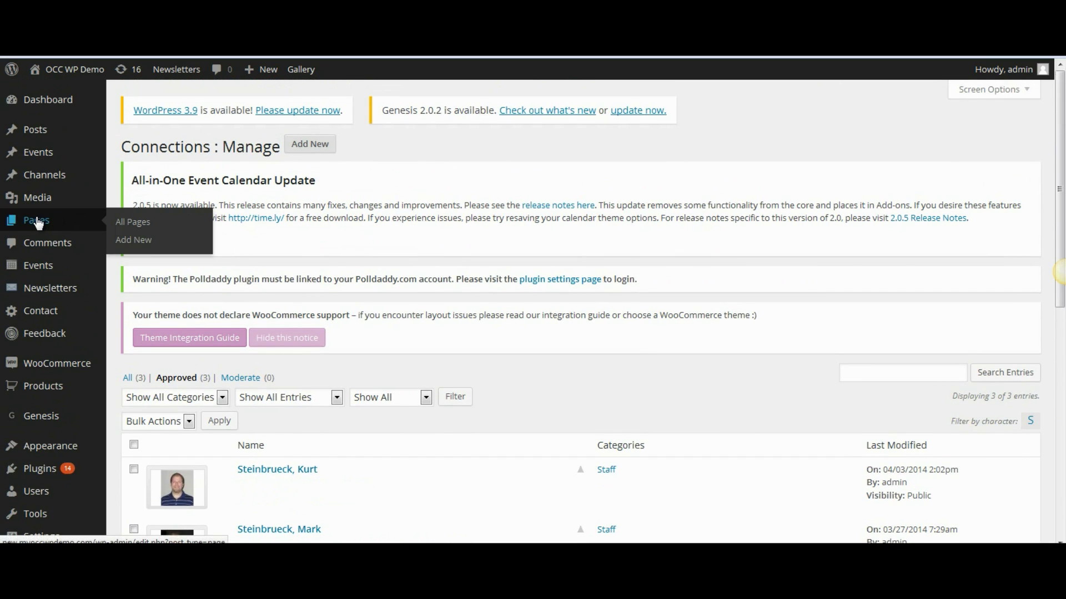
pyautogui.click(127, 221)
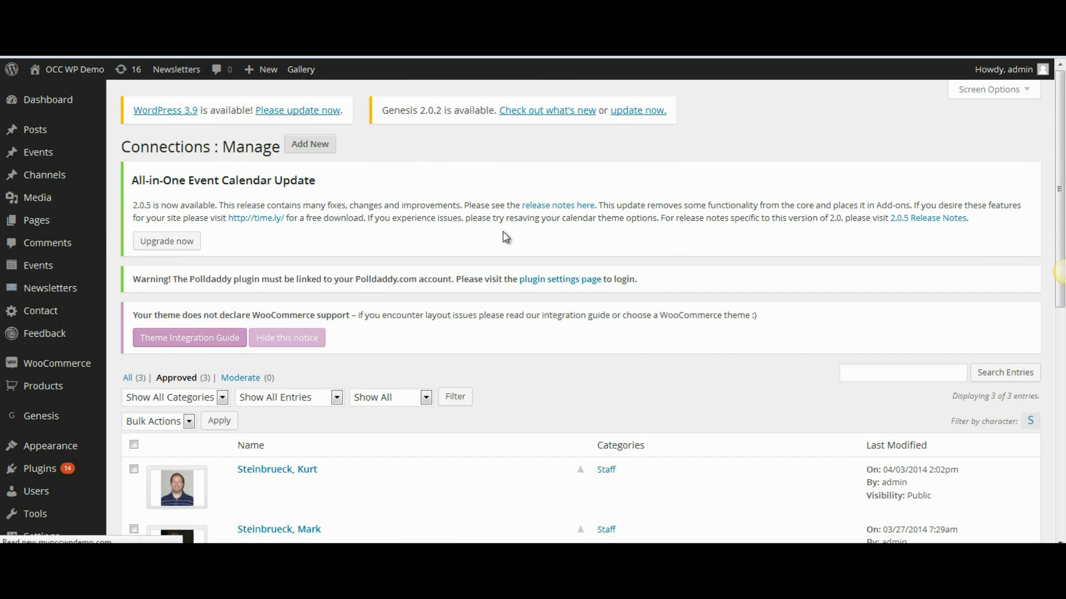
pyautogui.moveTo(1061, 140); pyautogui.dragTo(1054, 409)
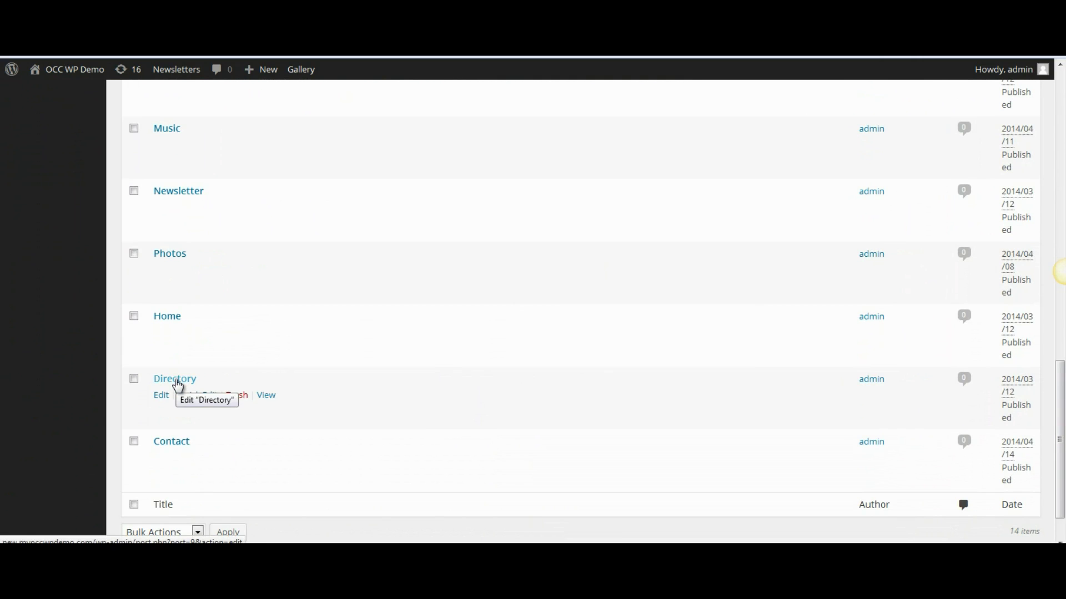
pyautogui.click(178, 386)
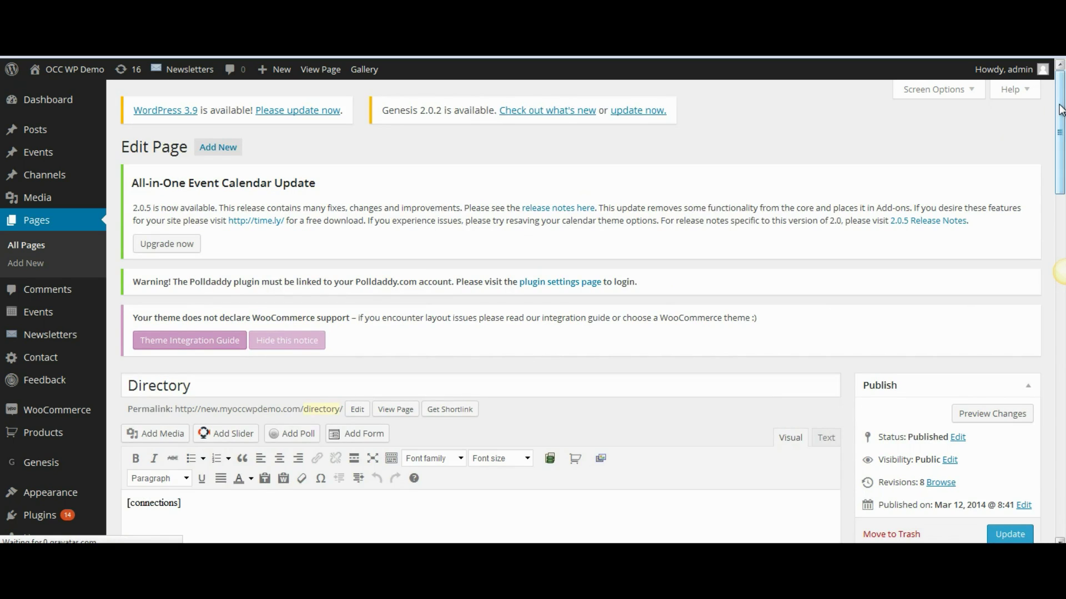
pyautogui.scroll(-4, 816, 297)
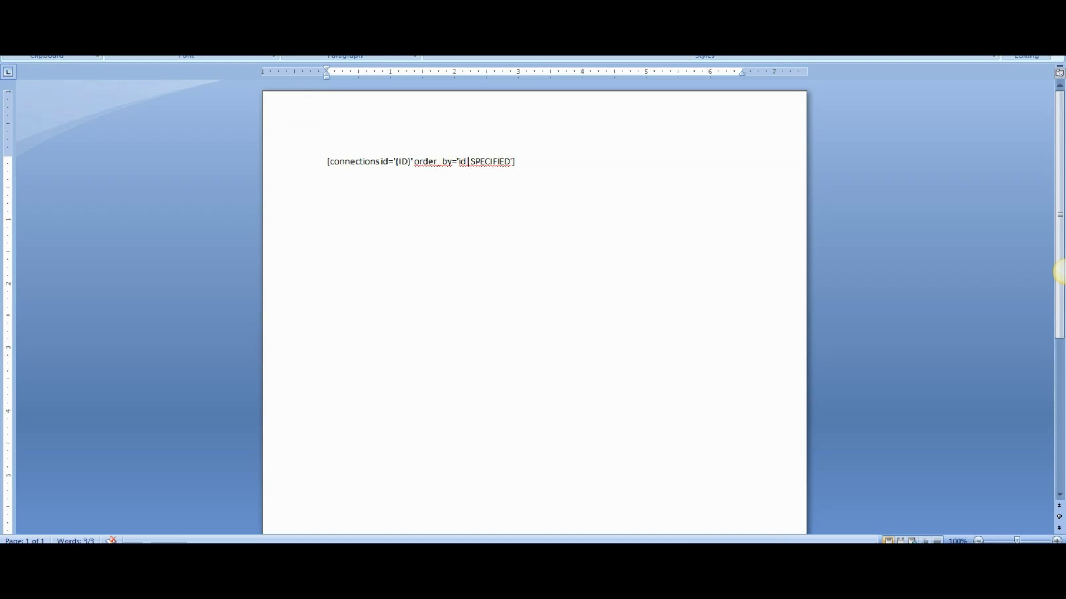
# Copy the shortcode [connections id='(ID)' order_by='id|SPECIFIED'] from the Word document and return to the Directory page editor in the browser
pyautogui.hotkey('ctrl', 'a')
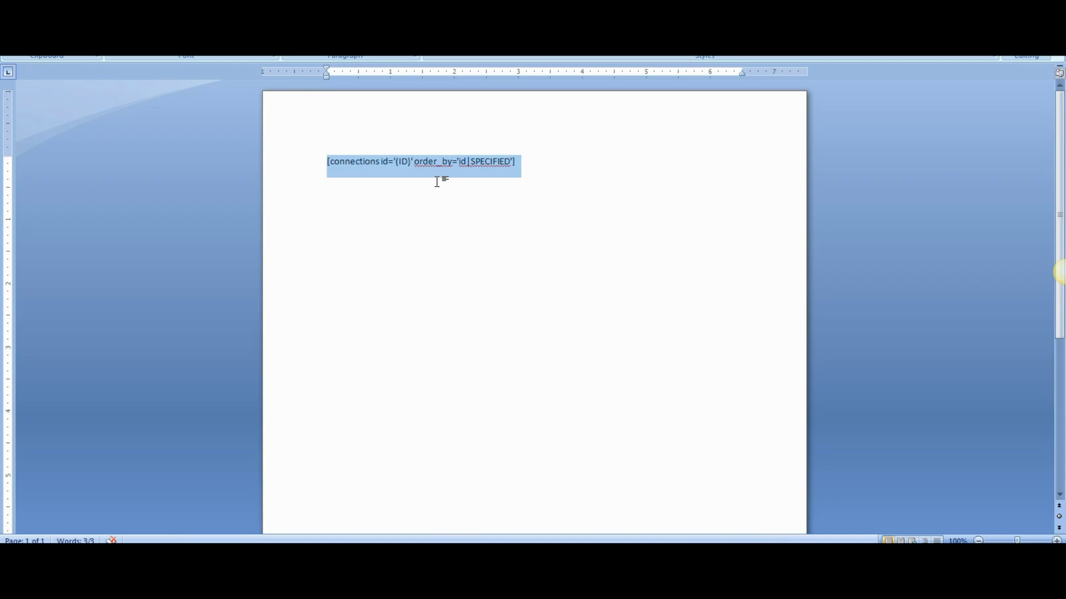
pyautogui.click(331, 165)
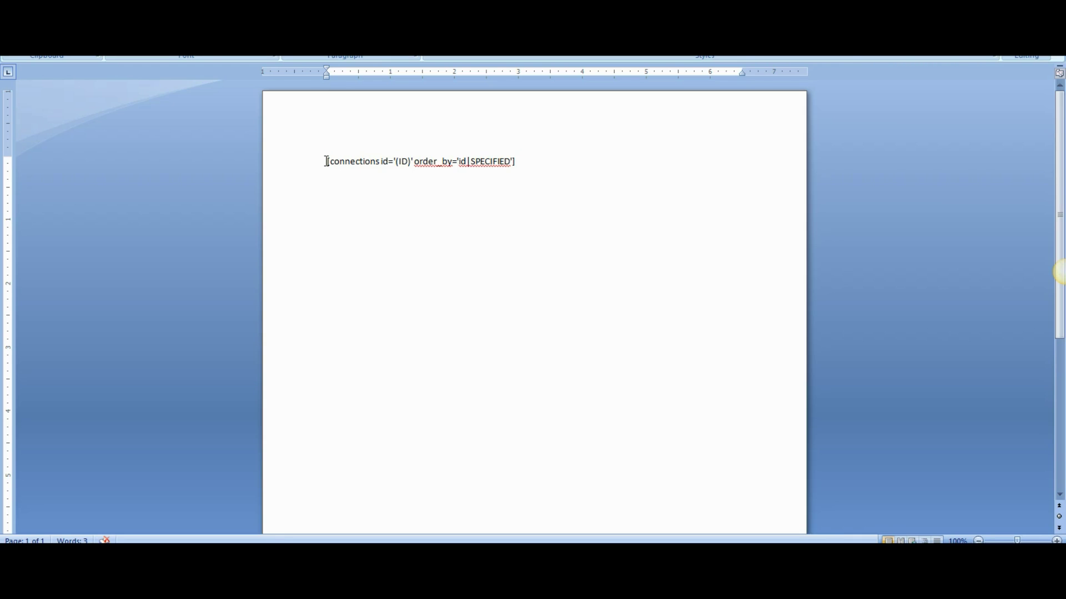
pyautogui.moveTo(327, 161); pyautogui.dragTo(515, 160)
pyautogui.hotkey('ctrl', 'c')
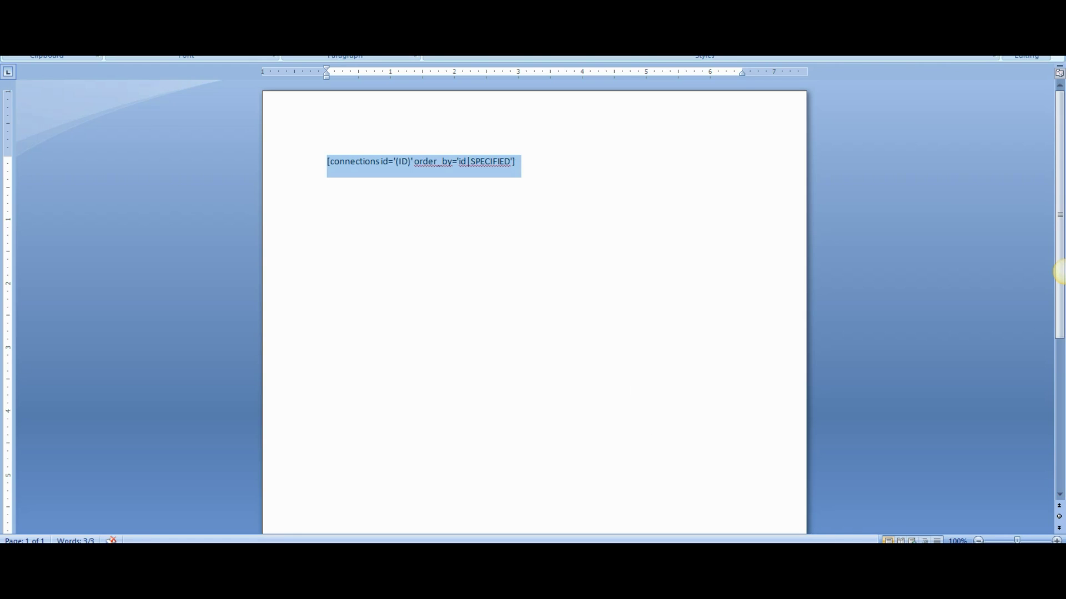
pyautogui.click(859, 543)
pyautogui.click(858, 513)
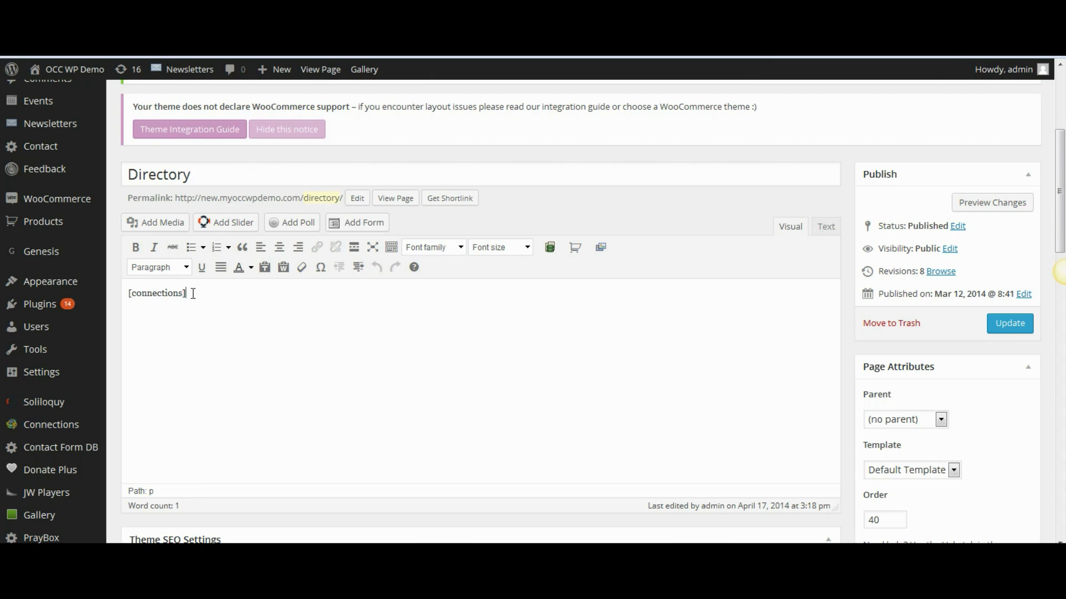
# Replace the [connections] shortcode in the Directory page content with the copied shortcode
pyautogui.moveTo(194, 293); pyautogui.dragTo(77, 291)
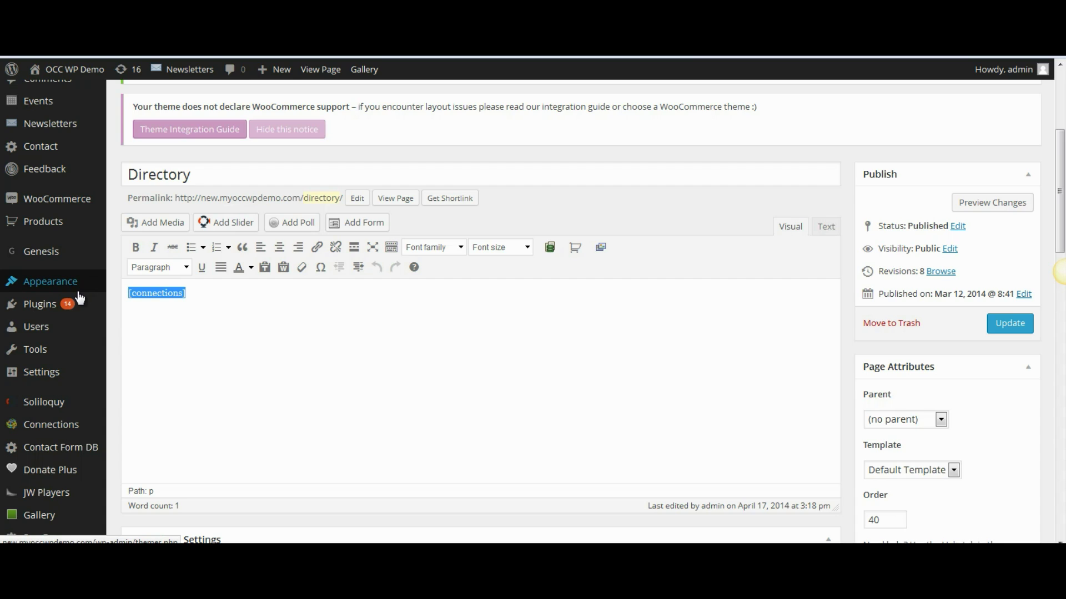
pyautogui.press('Delete')
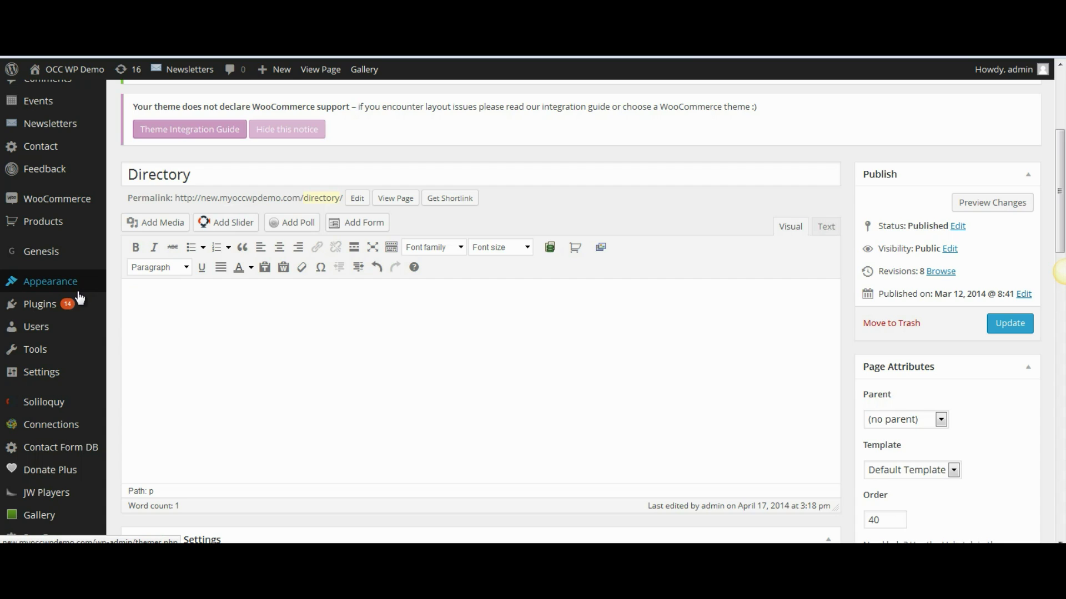
pyautogui.hotkey('ctrl', 'v')
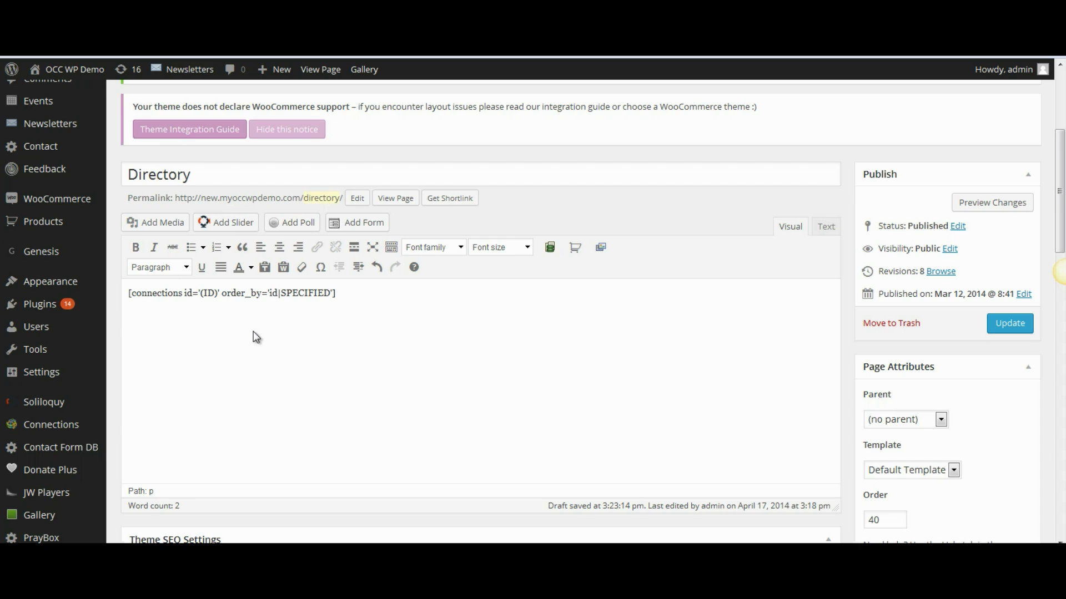
# Replace the (ID) placeholder in the shortcode with the entry IDs 1,3,2 and update the Directory page
pyautogui.press('Delete')
pyautogui.press('Delete')
pyautogui.press('Delete')
pyautogui.press('Delete')
pyautogui.press('Delete')
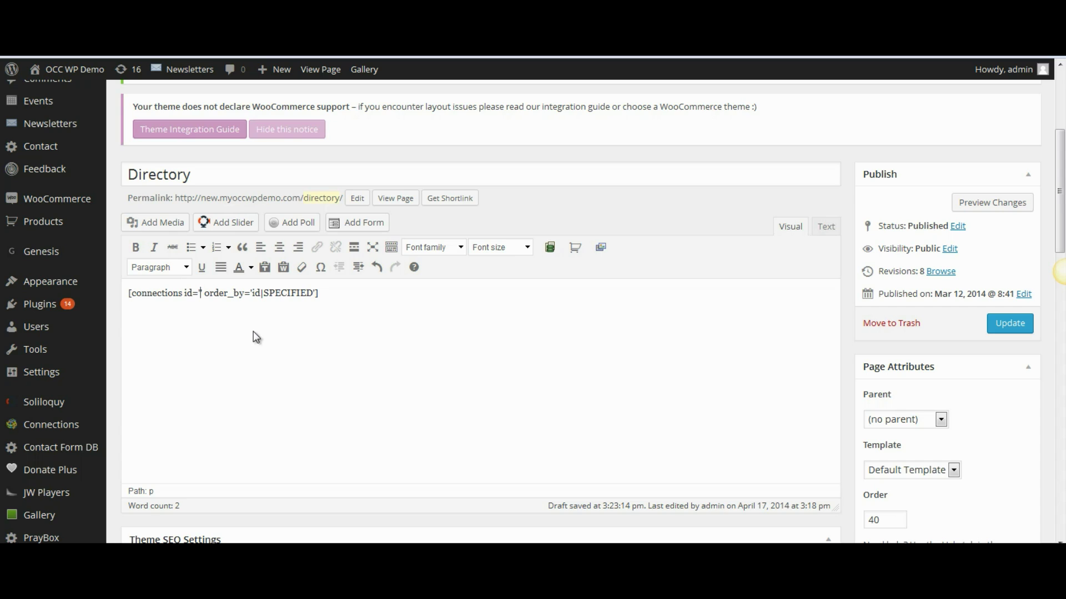
pyautogui.write('1,')
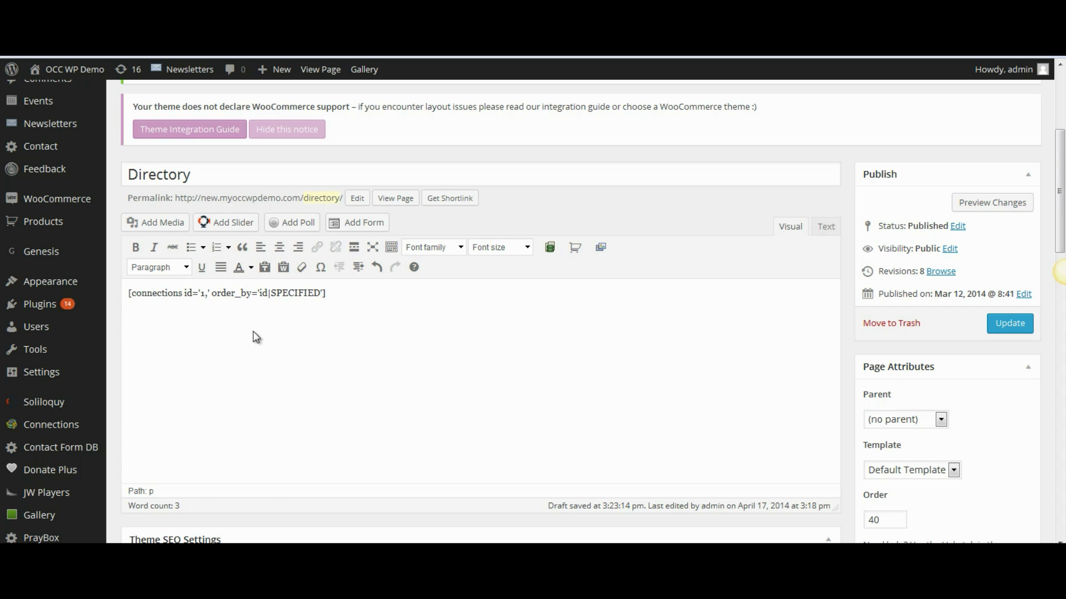
pyautogui.write('3,')
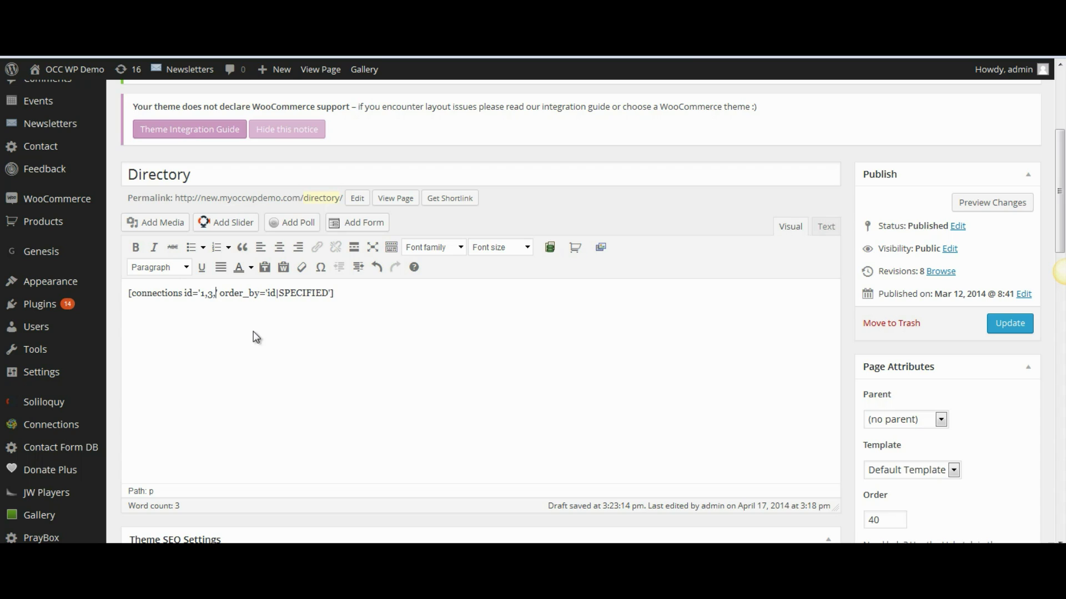
pyautogui.write('2')
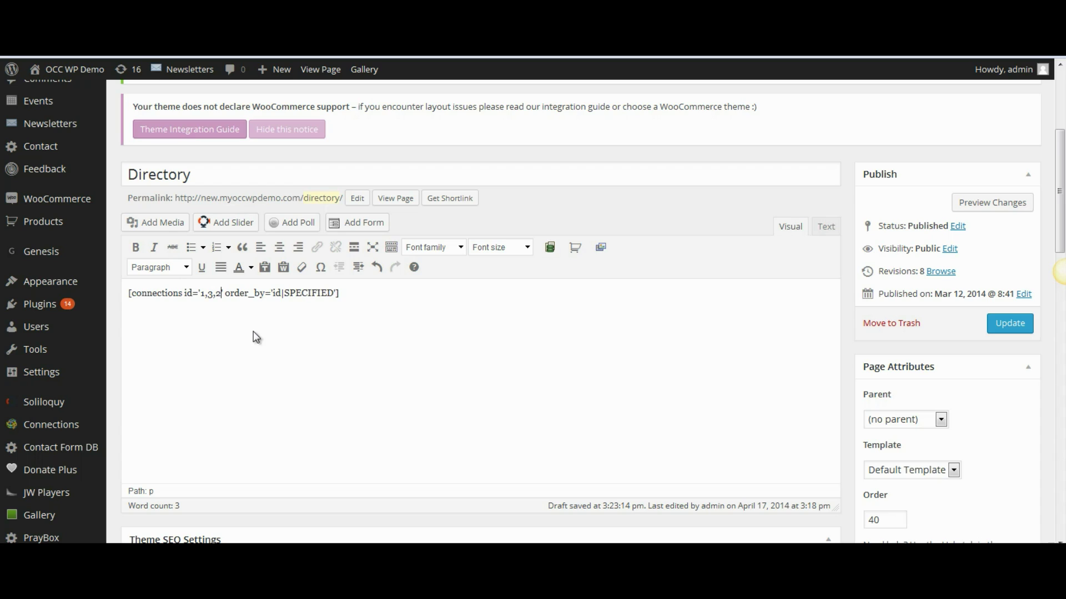
pyautogui.write("'")
pyautogui.click(1005, 327)
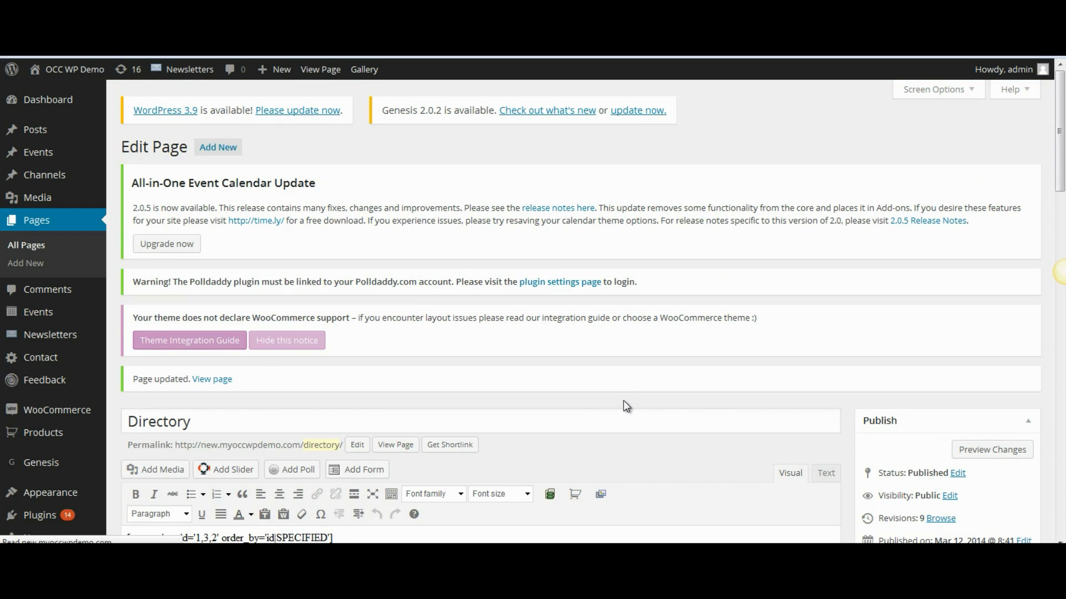
# View the live Directory page to check the order of the staff entries, and return to the page editor
pyautogui.click(321, 69)
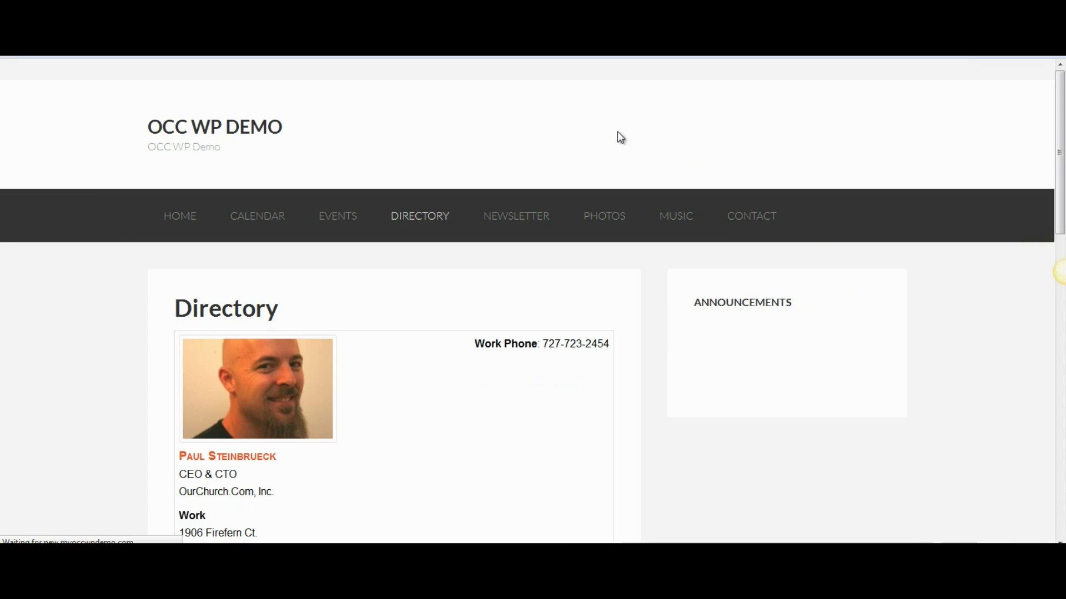
pyautogui.moveTo(1062, 114); pyautogui.dragTo(1062, 86)
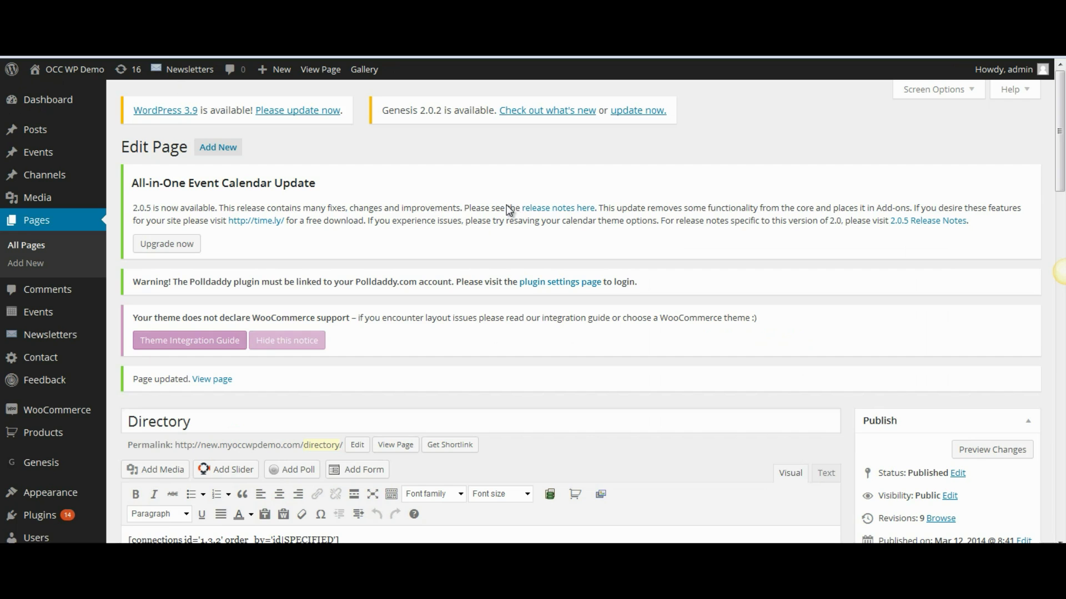
pyautogui.moveTo(1061, 142)
pyautogui.mouseDown()
pyautogui.moveTo(1060, 352)
pyautogui.moveTo(1059, 122)
pyautogui.mouseUp()
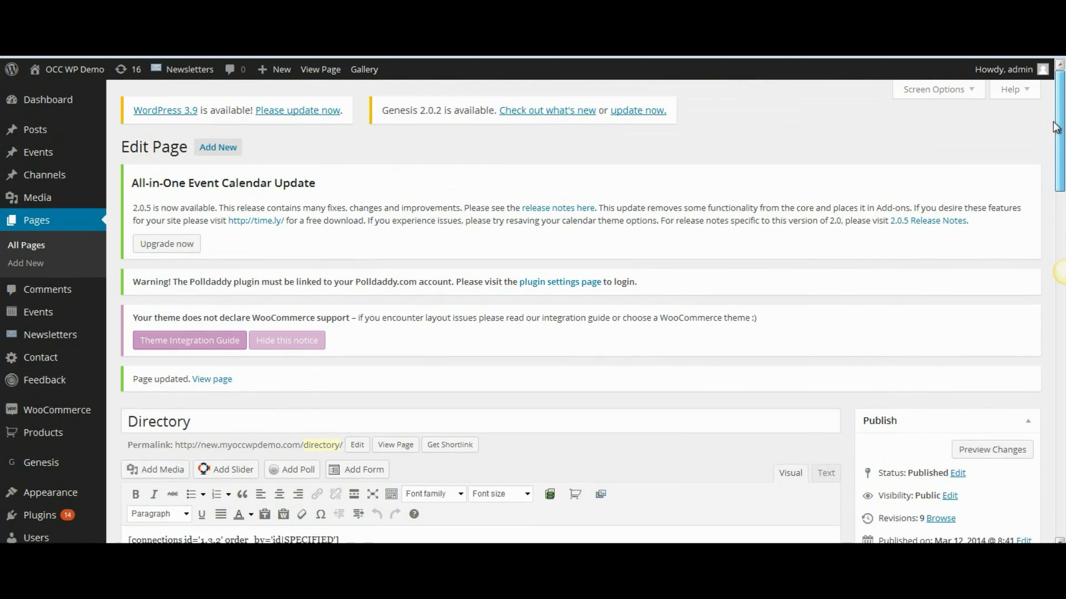